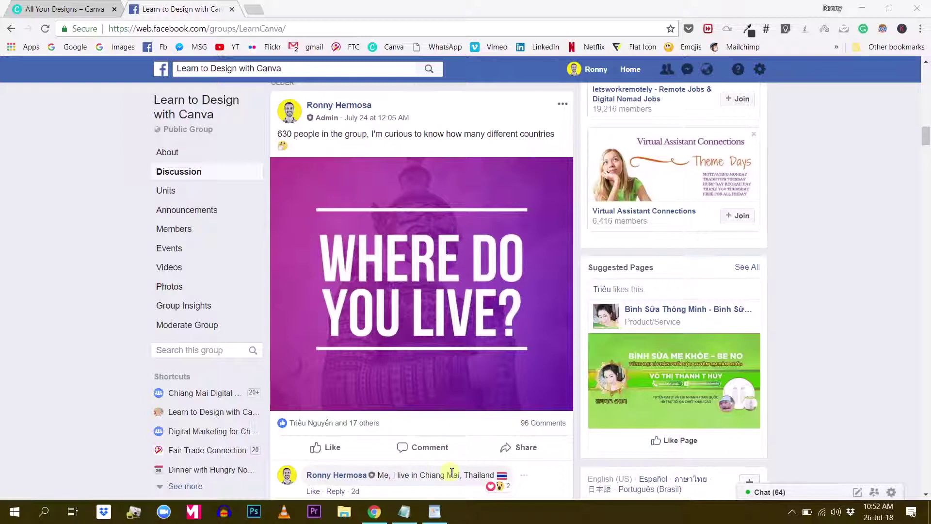
Scroll through the Facebook group page to read its posts.
scroll(444, 278, "down", 3)
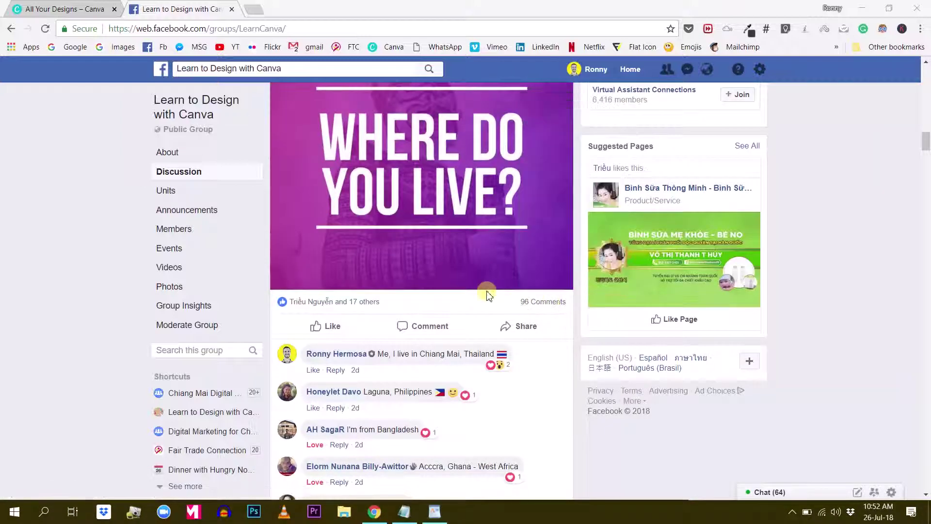
scroll(487, 295, "up", 1)
left_click(464, 232)
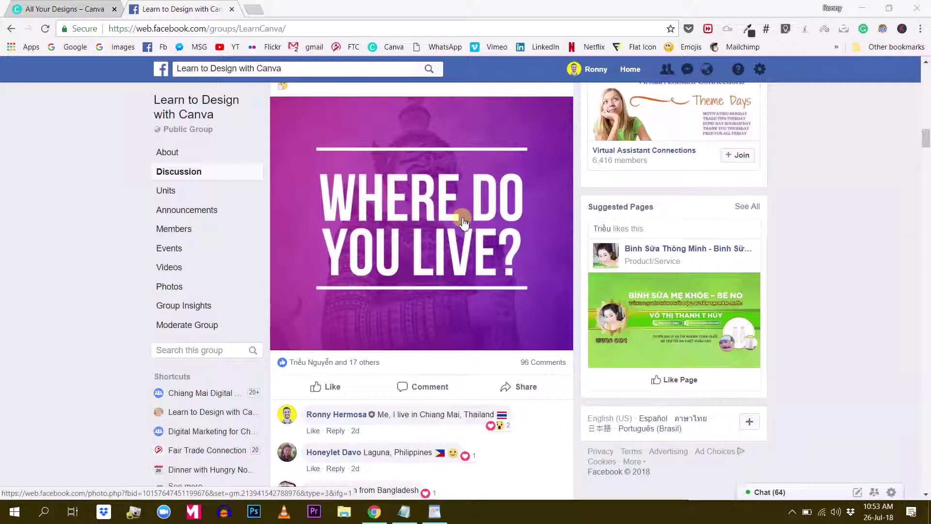
scroll(444, 238, "down", 2)
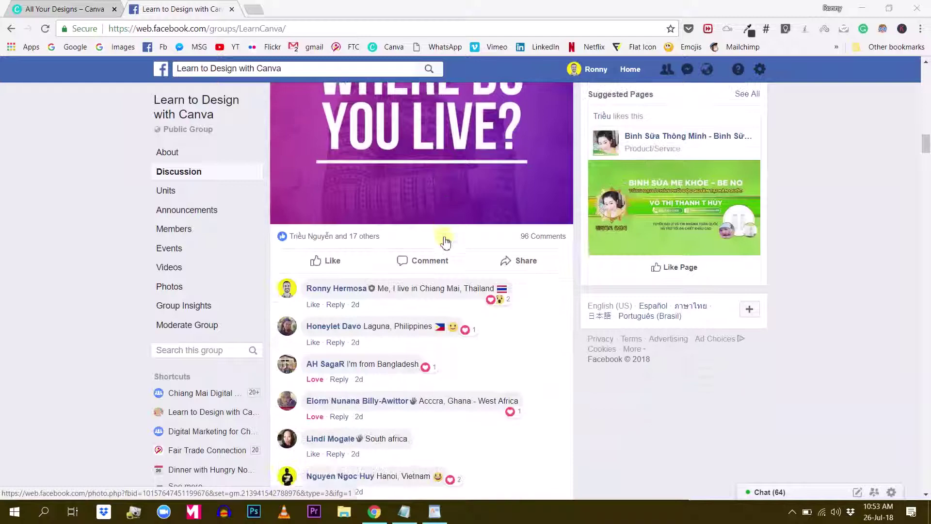
scroll(446, 243, "down", 7)
scroll(435, 262, "down", 8)
scroll(435, 262, "down", 5)
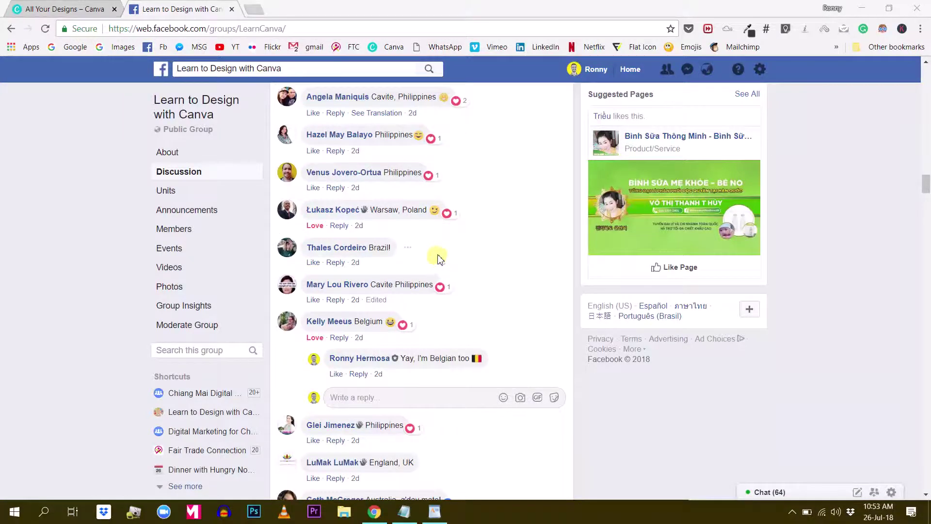
scroll(439, 260, "up", 15)
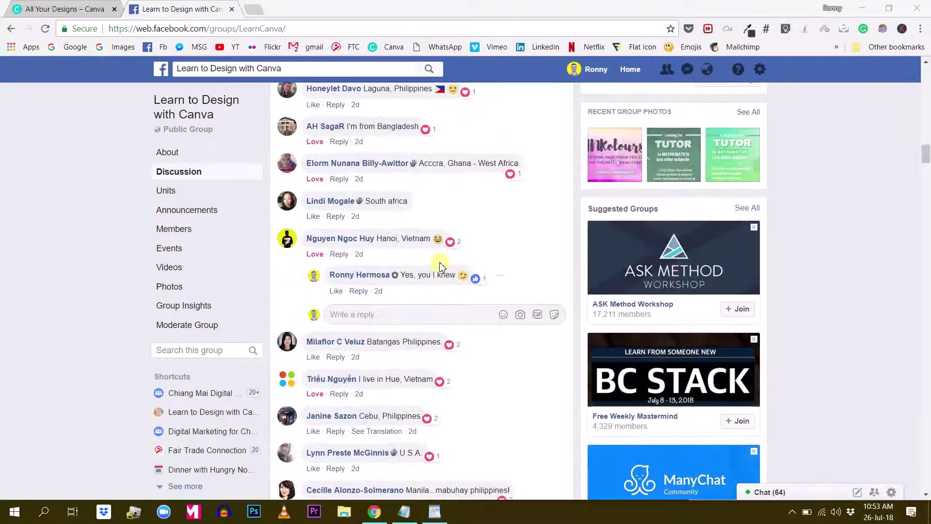
scroll(437, 267, "up", 12)
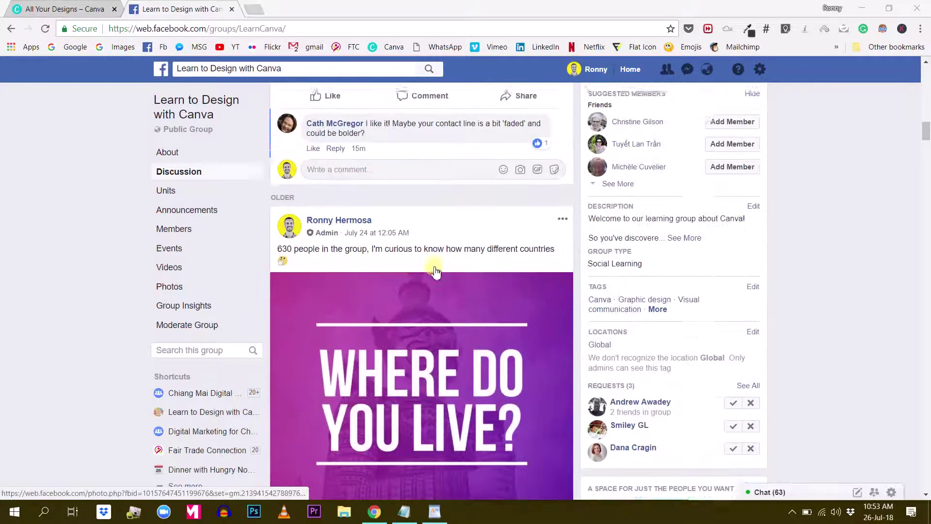
scroll(433, 270, "down", 3)
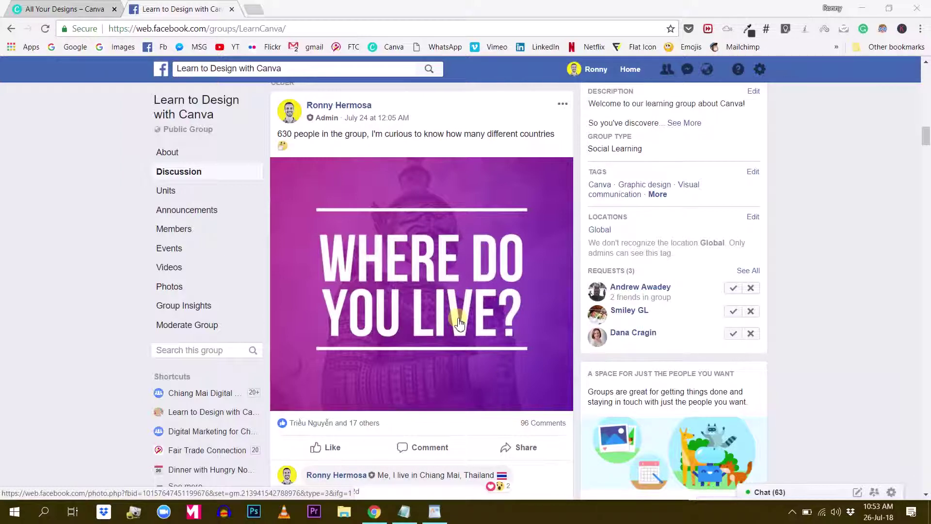
scroll(459, 323, "down", 4)
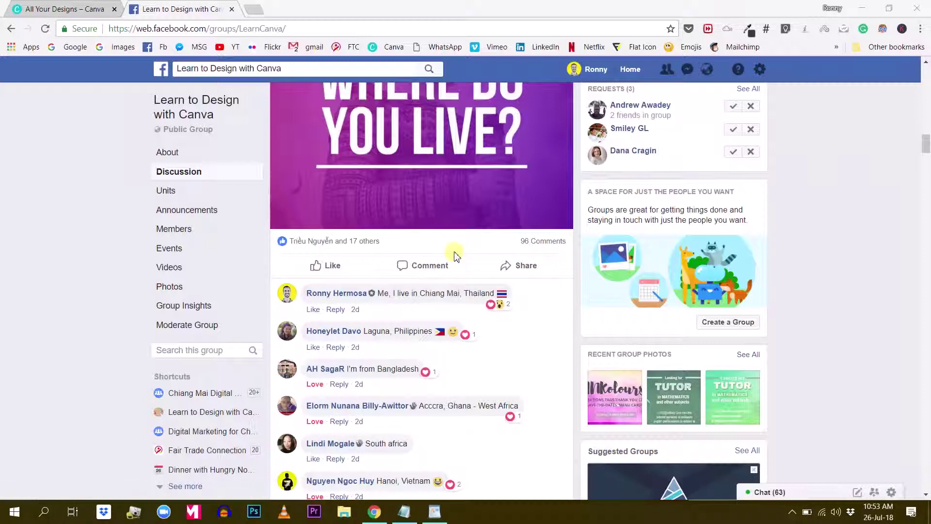
scroll(447, 250, "up", 1)
Glance at the Canva designs dashboard, then return to the Facebook group page.
left_click(73, 12)
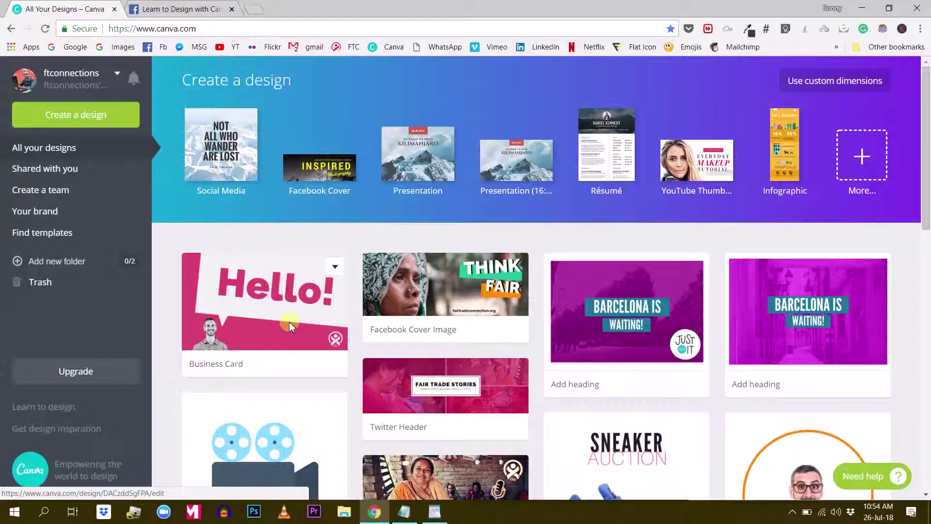
left_click(180, 9)
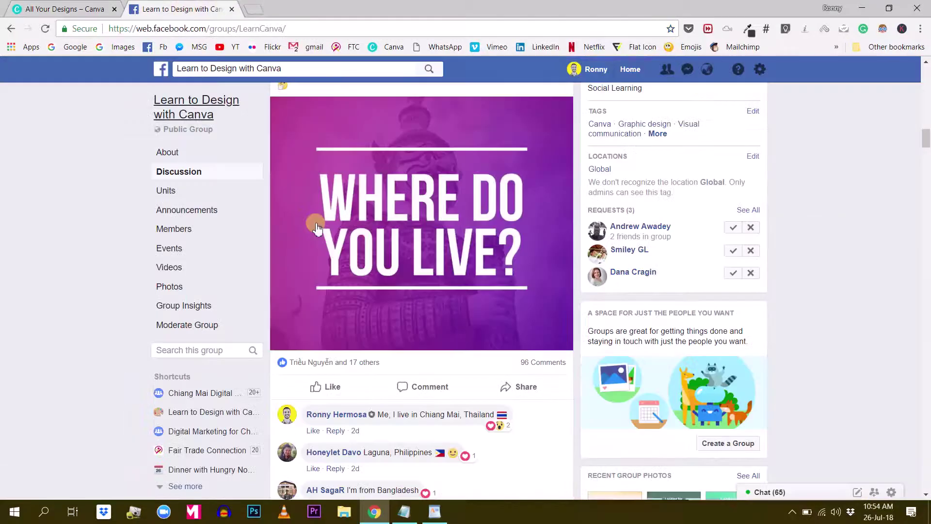
scroll(323, 272, "down", 10)
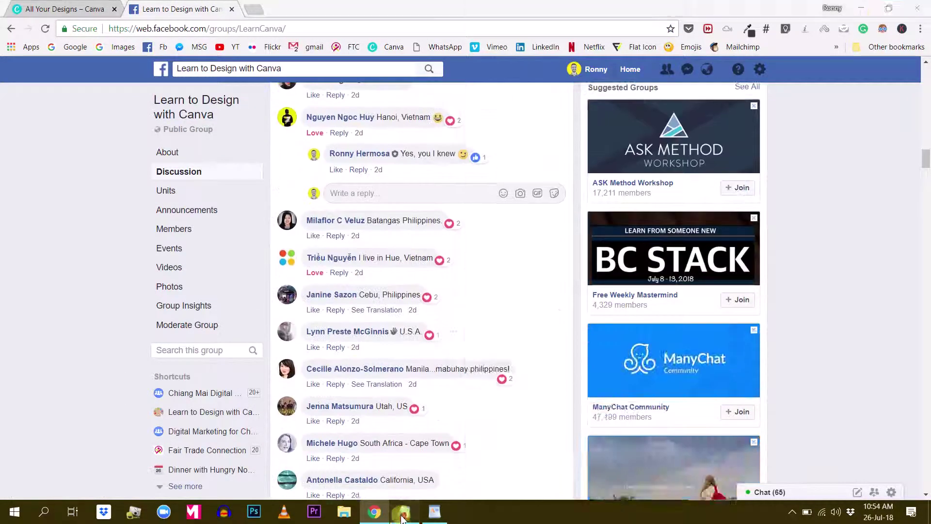
Review Notepad's country-count list (Philippines 28, USA 16), then minimize Notepad.
left_click(401, 514)
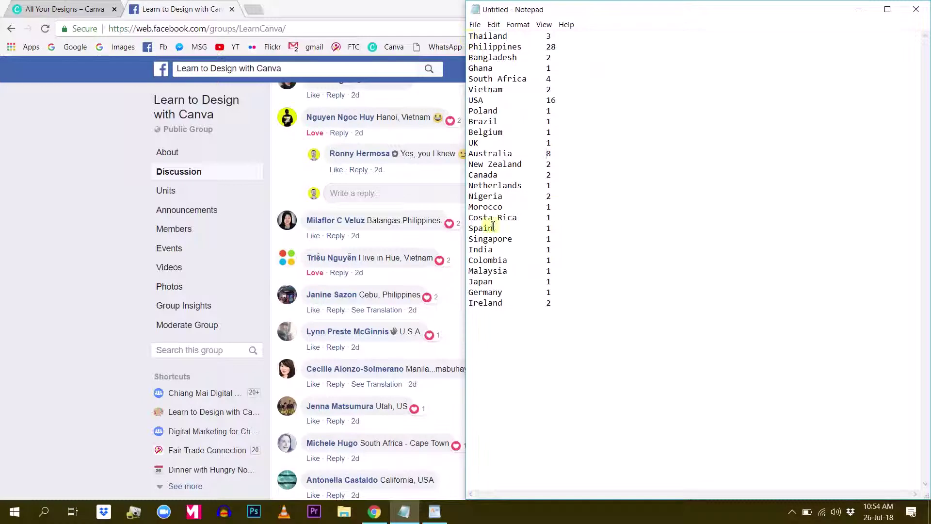
left_click_drag(570, 310, 471, 36)
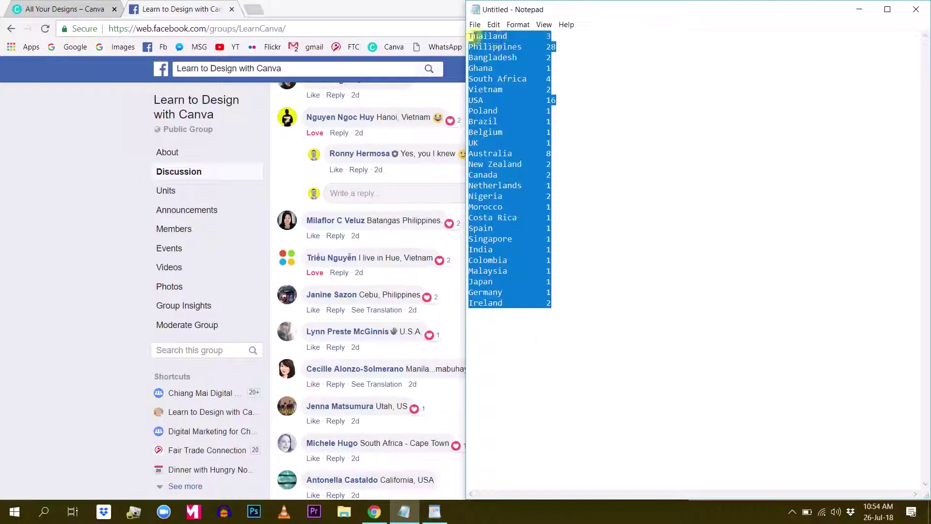
left_click(658, 96)
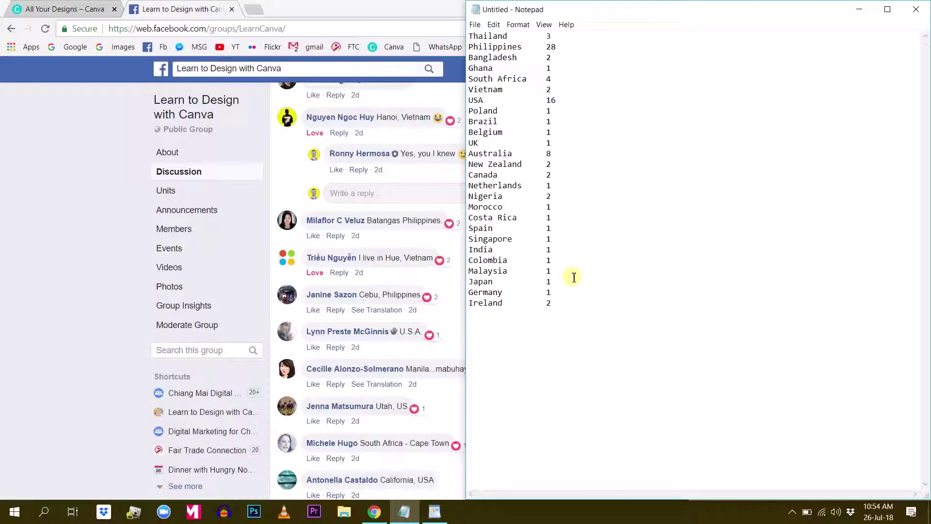
left_click_drag(585, 315, 469, 36)
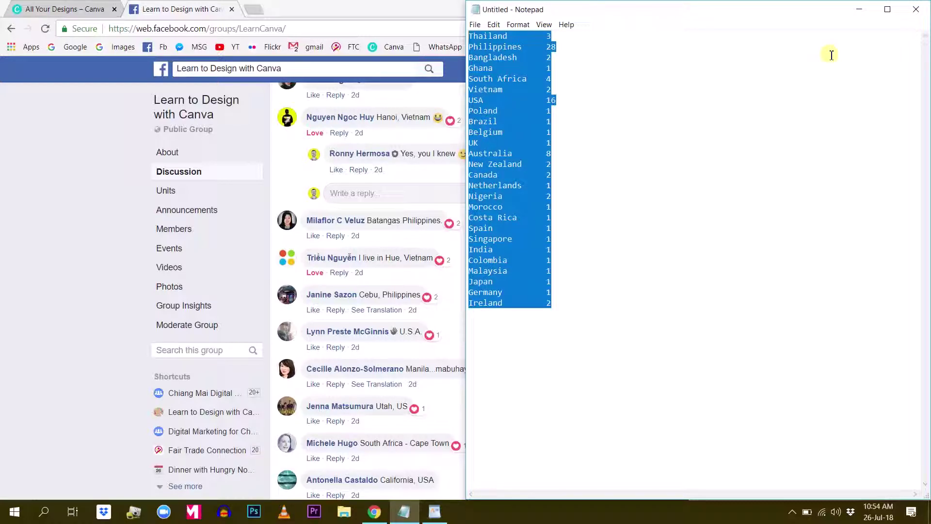
left_click(650, 195)
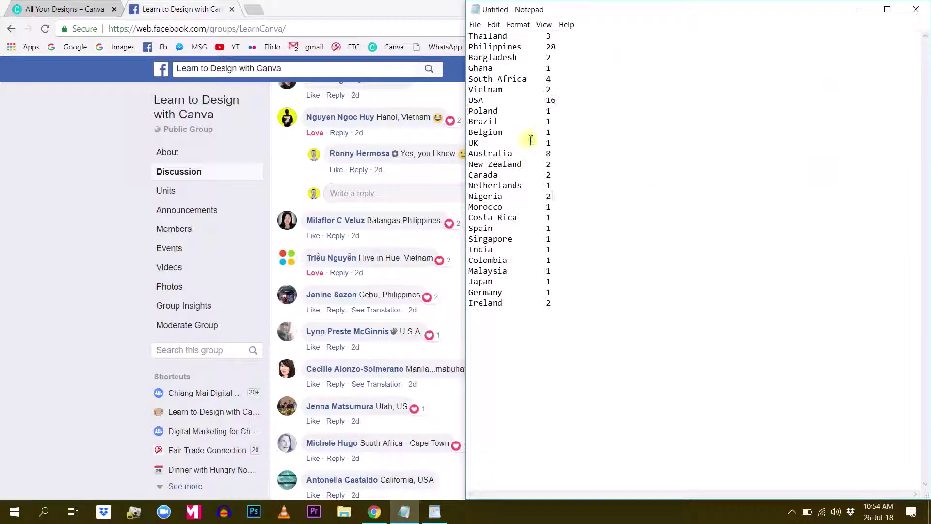
left_click(859, 9)
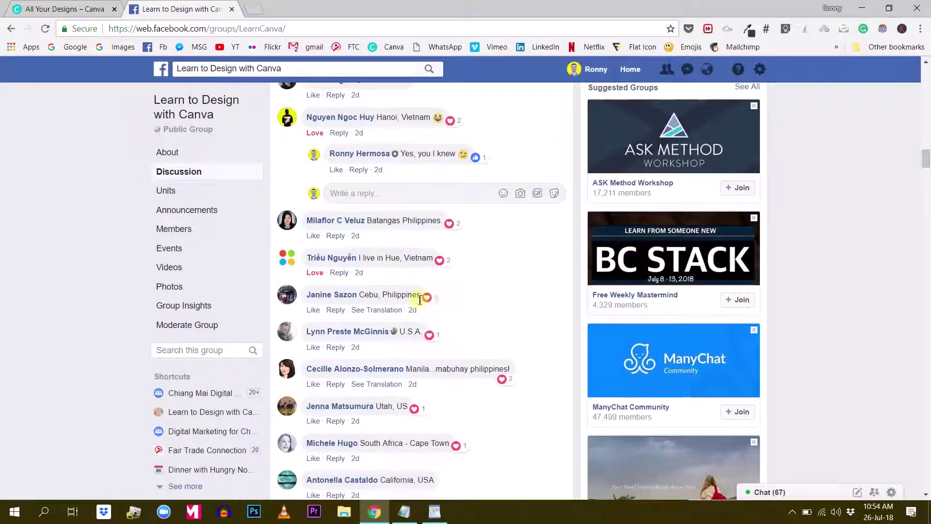
In the Canva tab, load canva.com/templates to reach the templates marketplace.
scroll(424, 311, "up", 1)
left_click(73, 9)
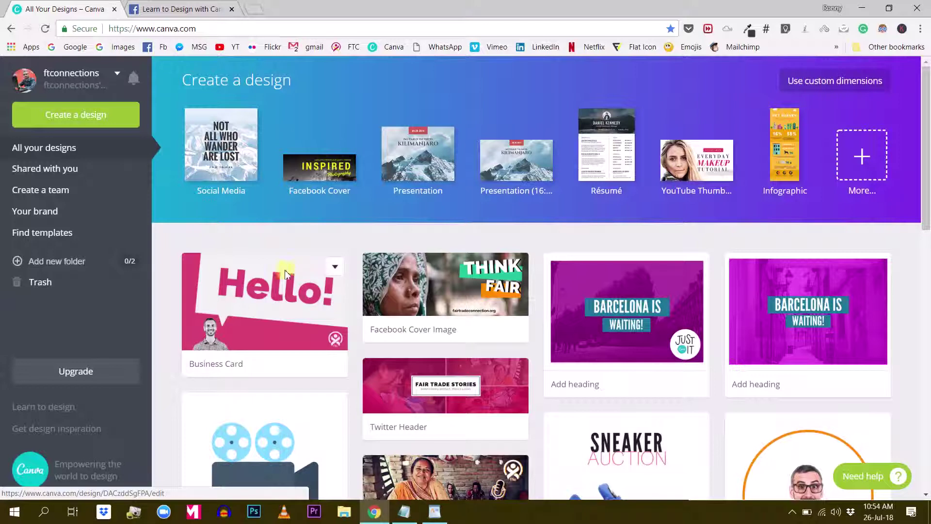
left_click(233, 32)
left_click(233, 32)
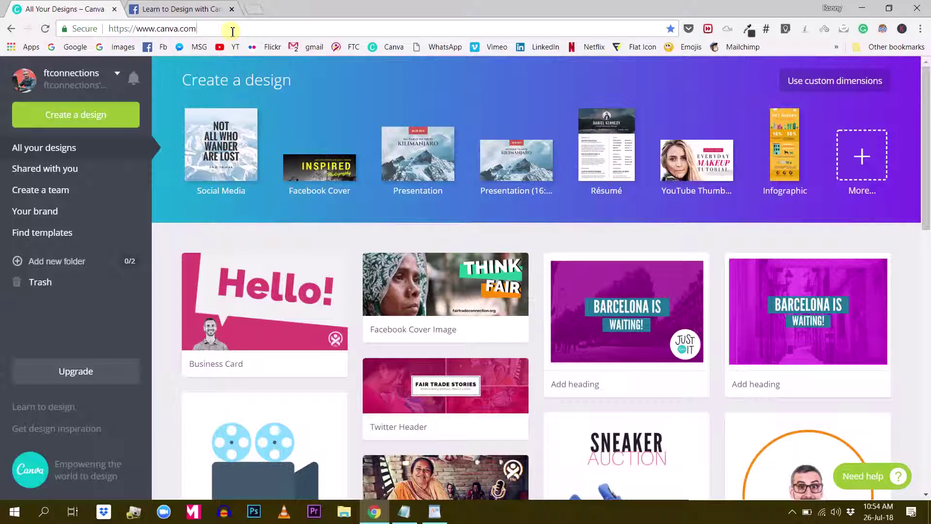
type("/")
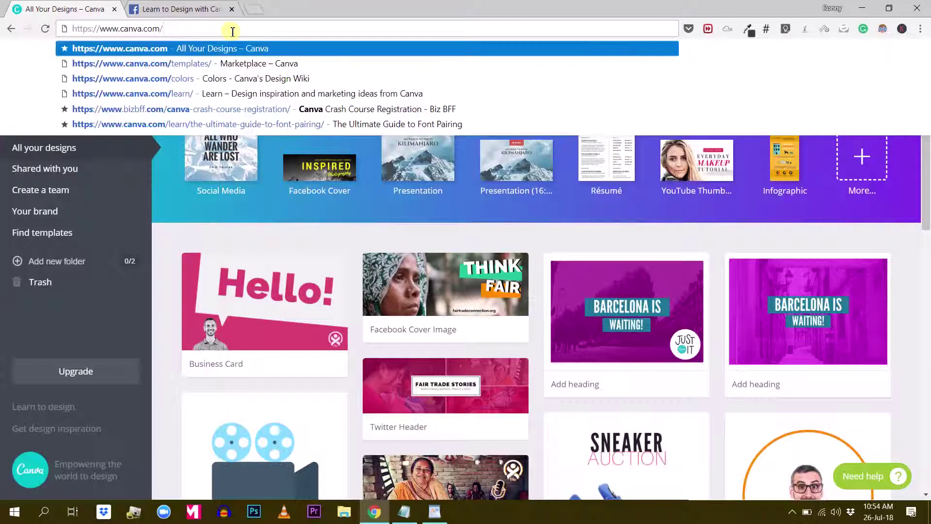
type("templates/")
key("Return")
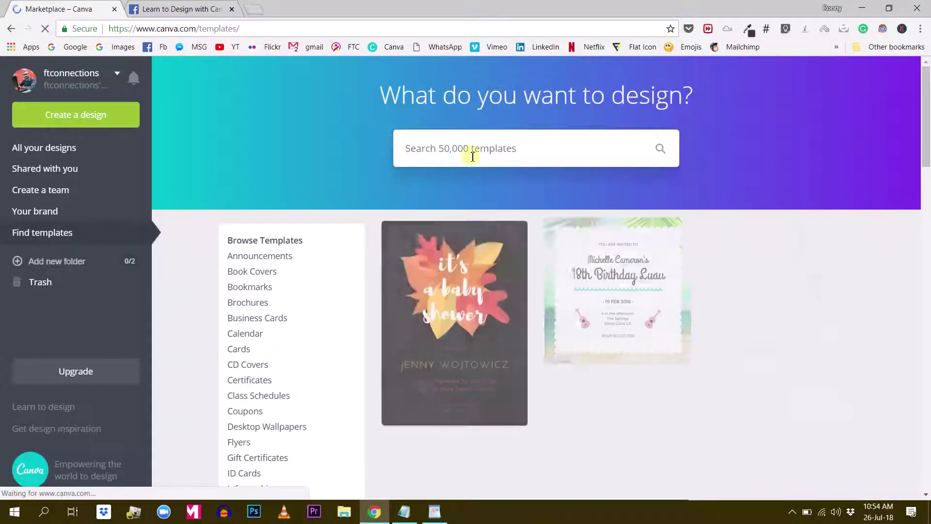
Search the Canva templates for 'infographics'.
left_click(481, 155)
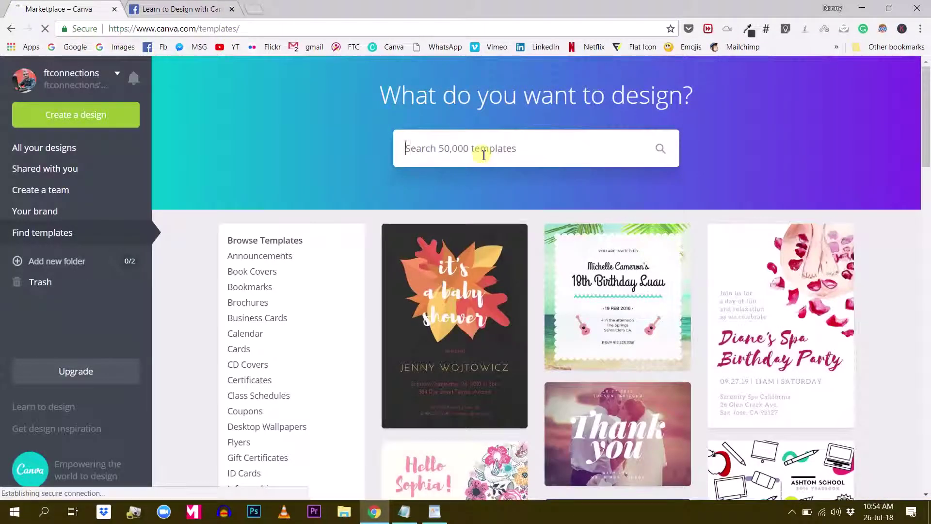
type("infographics")
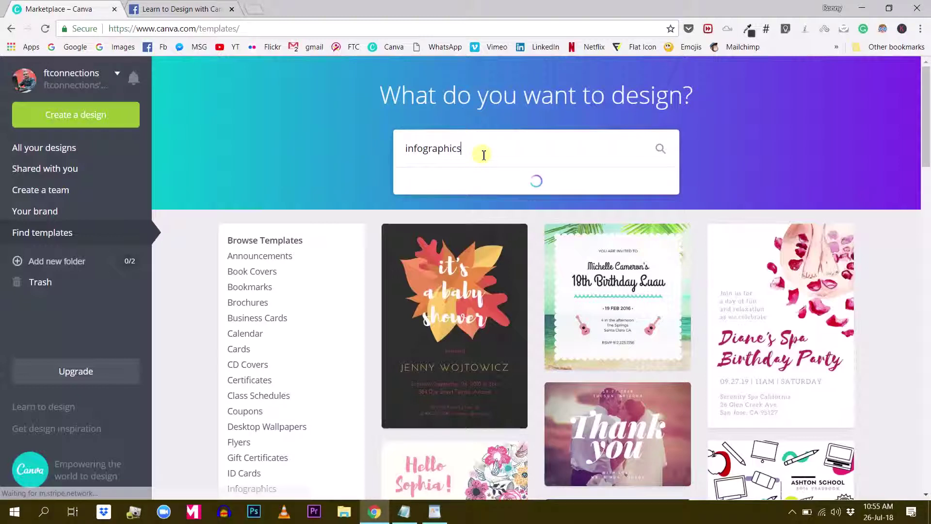
key("Return")
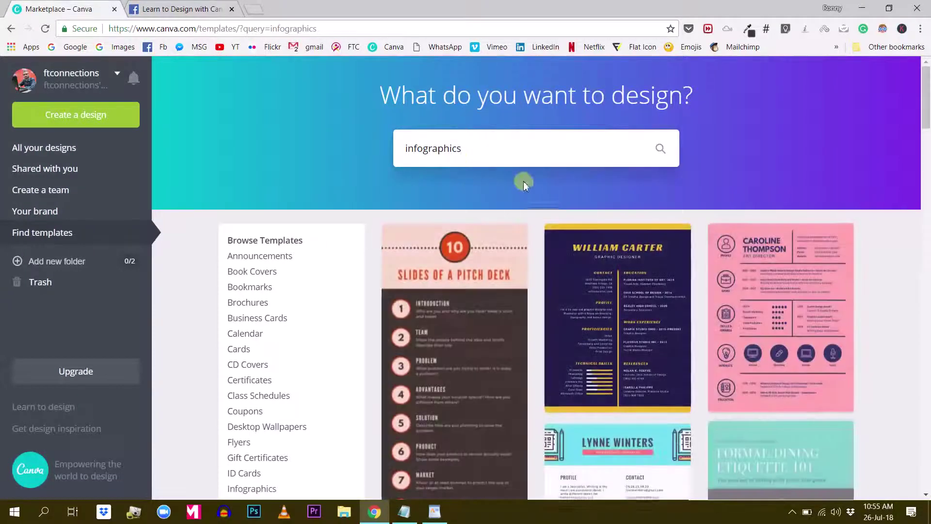
Scroll down the results until the Simple Red Infographic card appears.
scroll(531, 183, "down", 3)
scroll(532, 185, "down", 3)
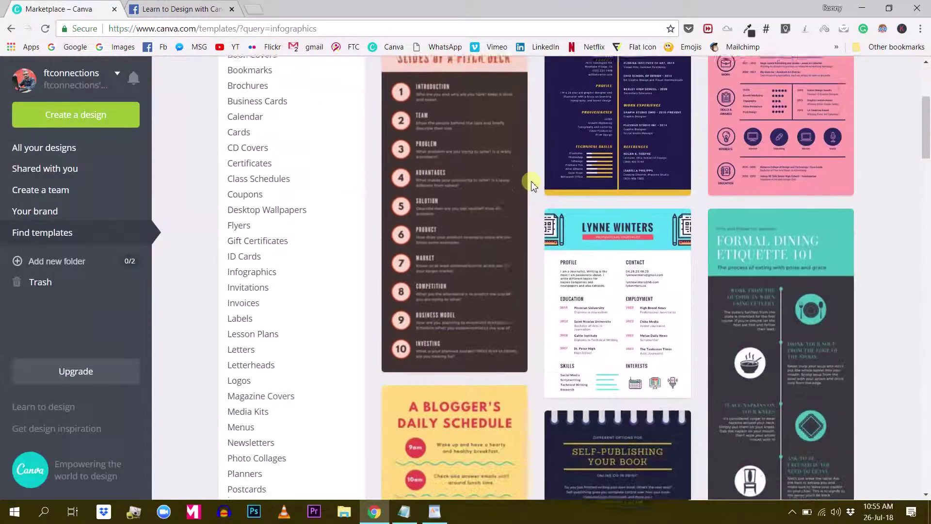
scroll(532, 185, "down", 9)
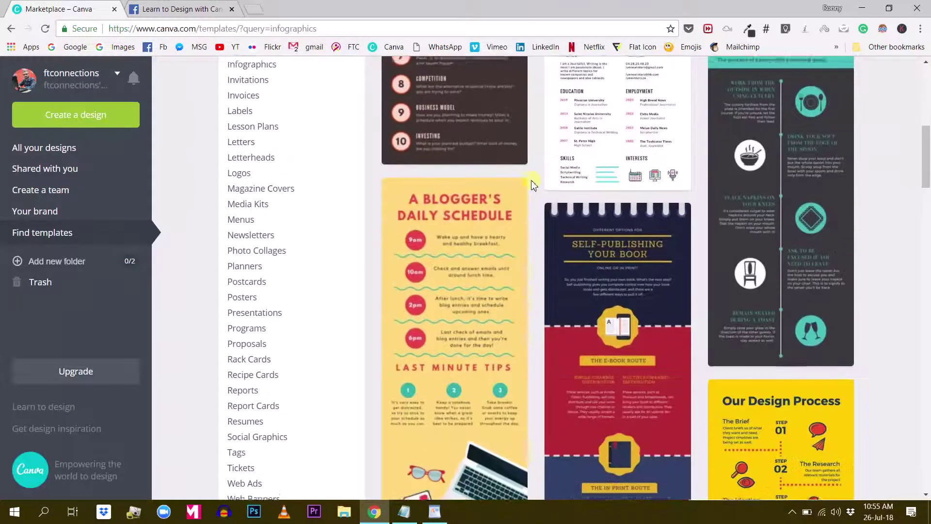
scroll(532, 185, "down", 5)
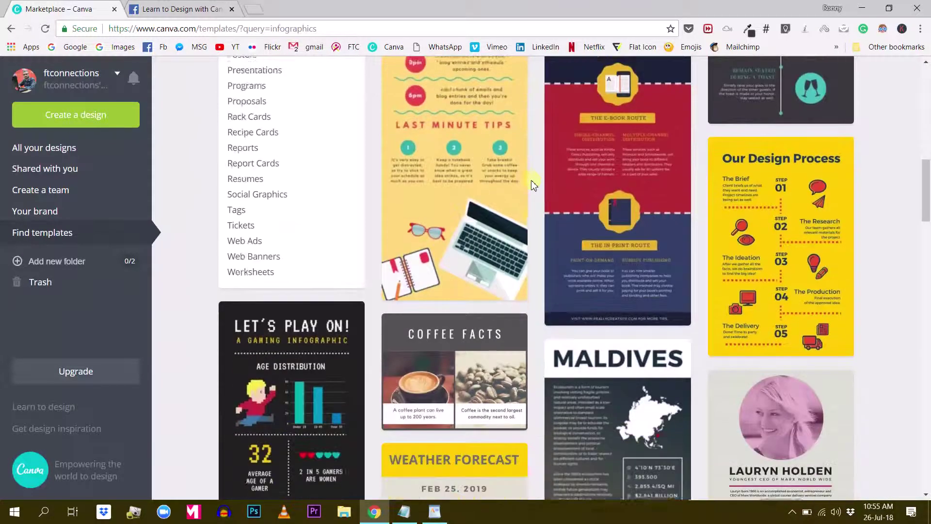
scroll(532, 183, "down", 6)
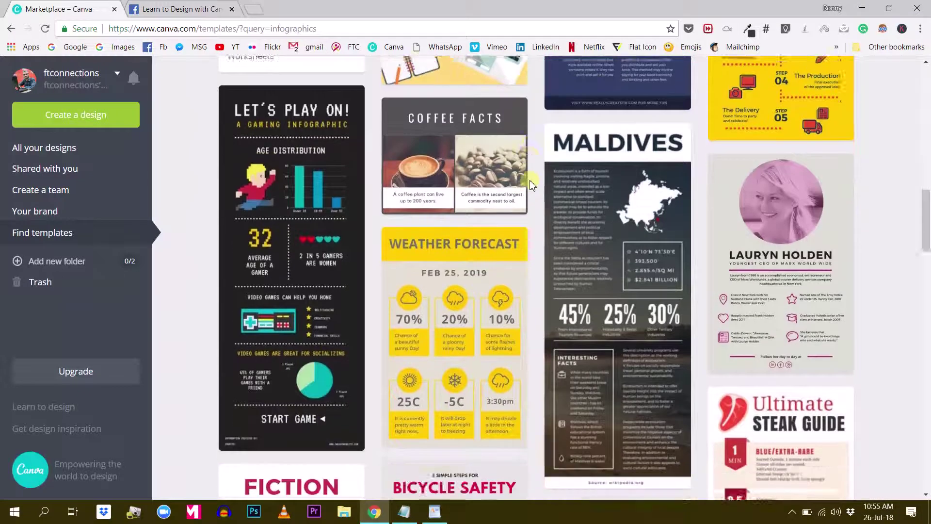
scroll(532, 185, "down", 8)
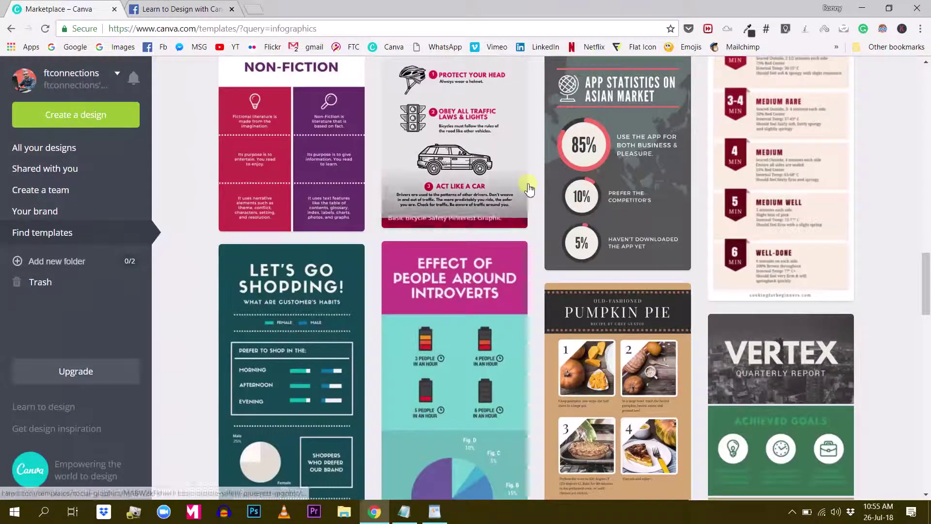
scroll(532, 189, "down", 3)
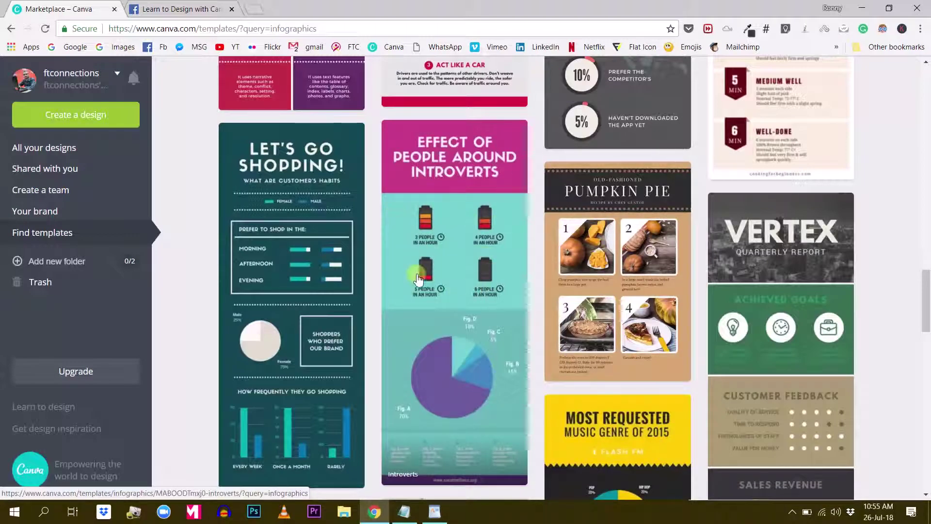
scroll(499, 237, "down", 4)
scroll(500, 241, "down", 3)
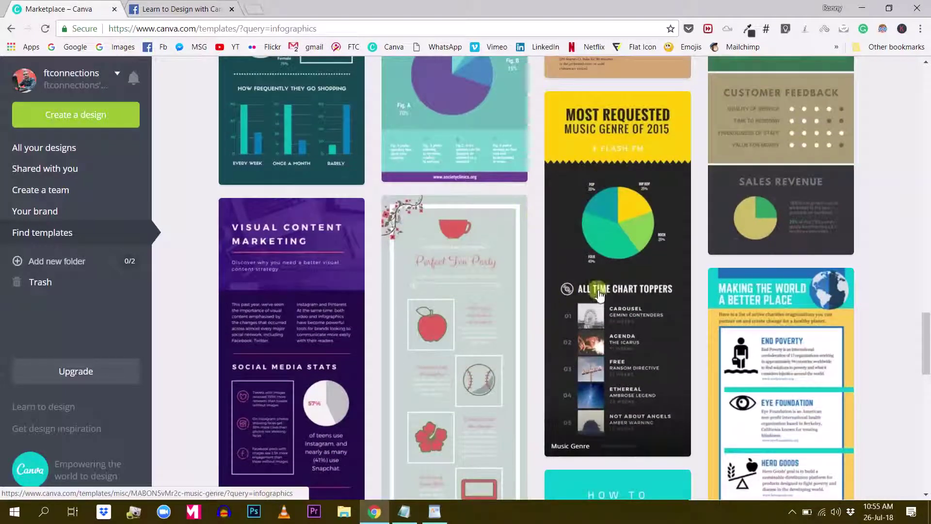
scroll(598, 291, "down", 1)
scroll(598, 234, "down", 1)
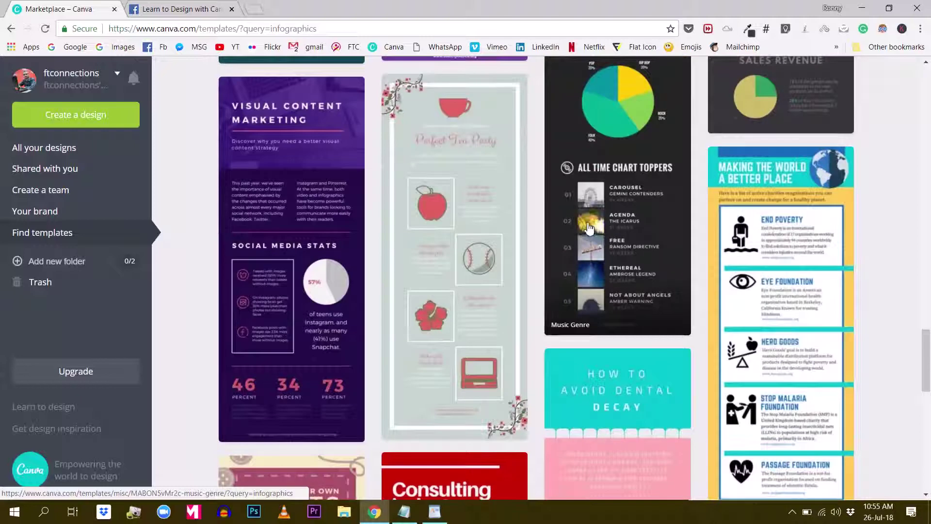
scroll(604, 213, "down", 1)
scroll(606, 204, "down", 5)
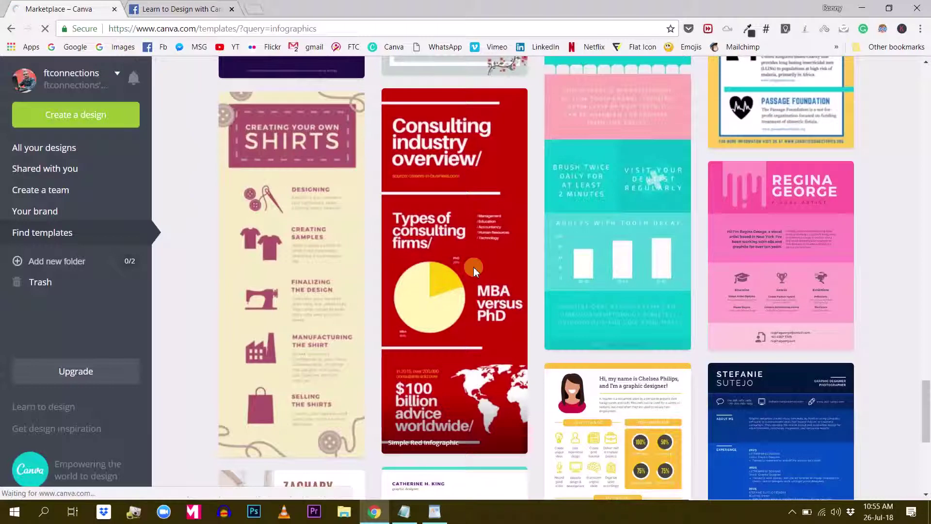
Open the Simple Red Infographic card and start a new design from it.
left_click(474, 272)
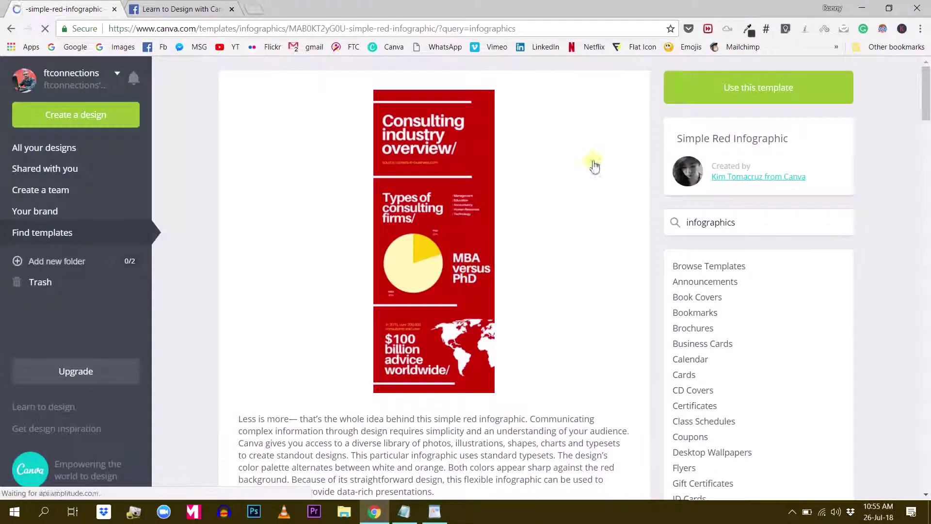
left_click(745, 97)
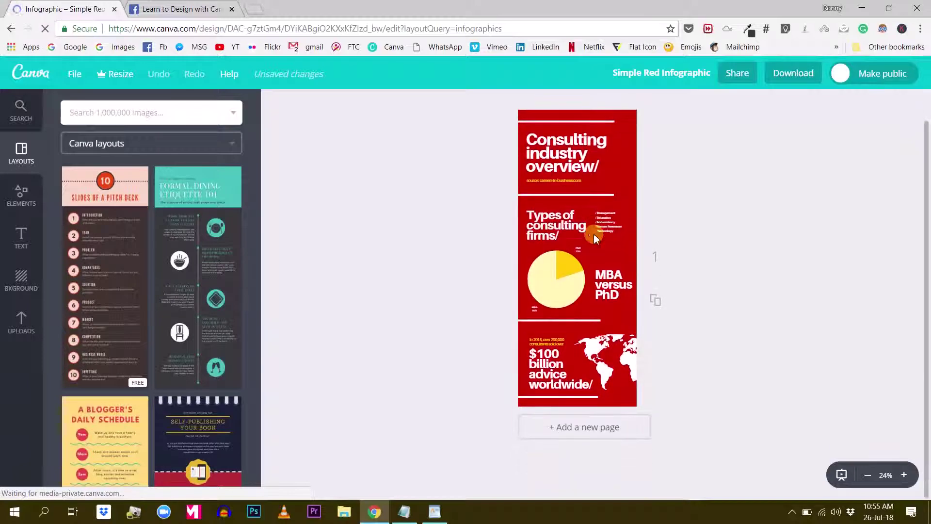
Zoom the canvas in to 75%.
left_click(906, 475)
left_click(906, 476)
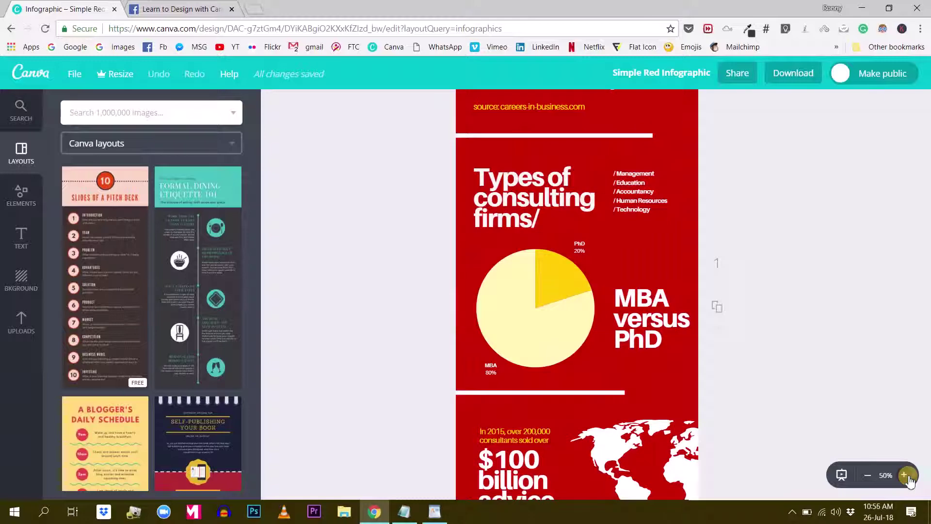
left_click(905, 475)
Select the MBA versus PhD pie chart (MBA 80%, PhD 20%).
scroll(831, 327, "up", 6)
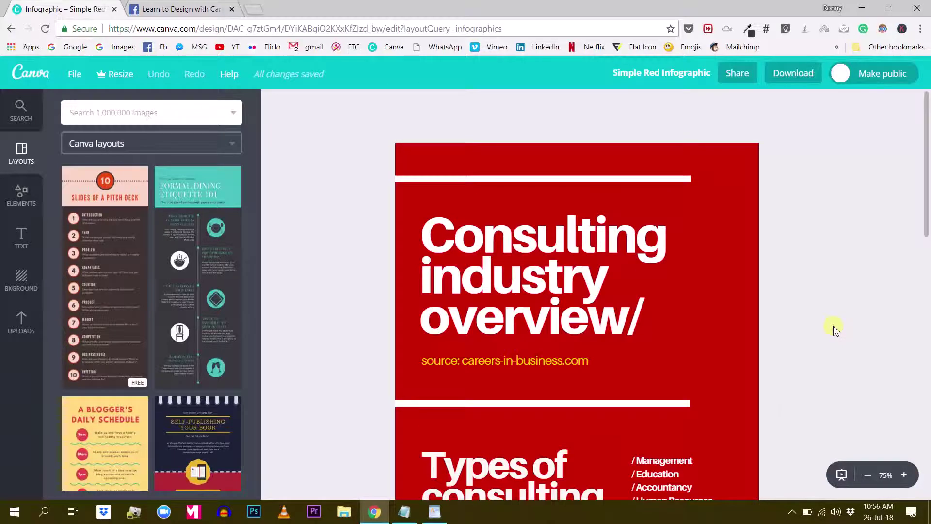
scroll(832, 327, "down", 14)
scroll(831, 327, "up", 7)
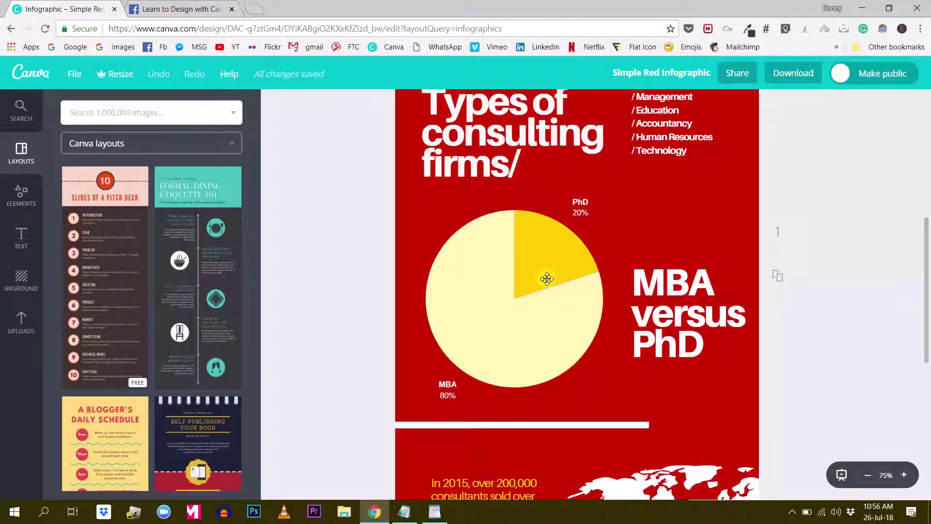
left_click(519, 239)
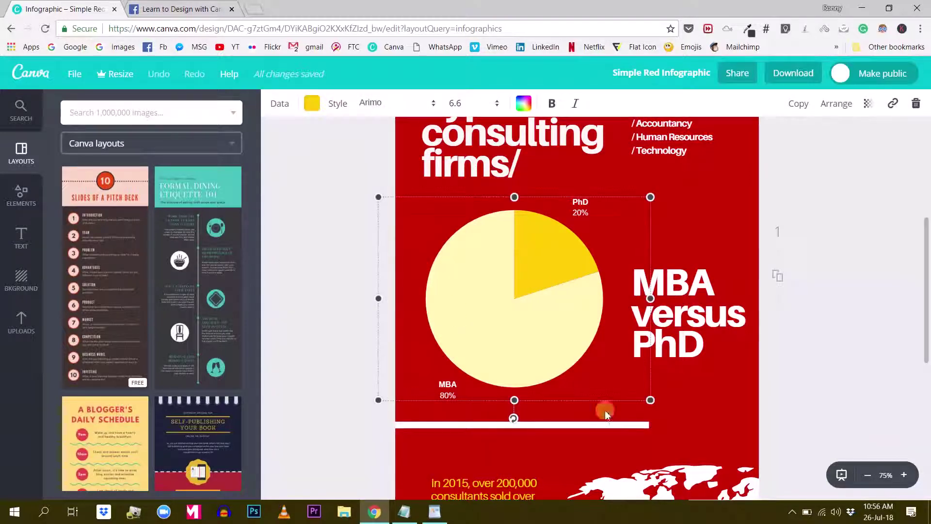
left_click(878, 221)
left_click(502, 270)
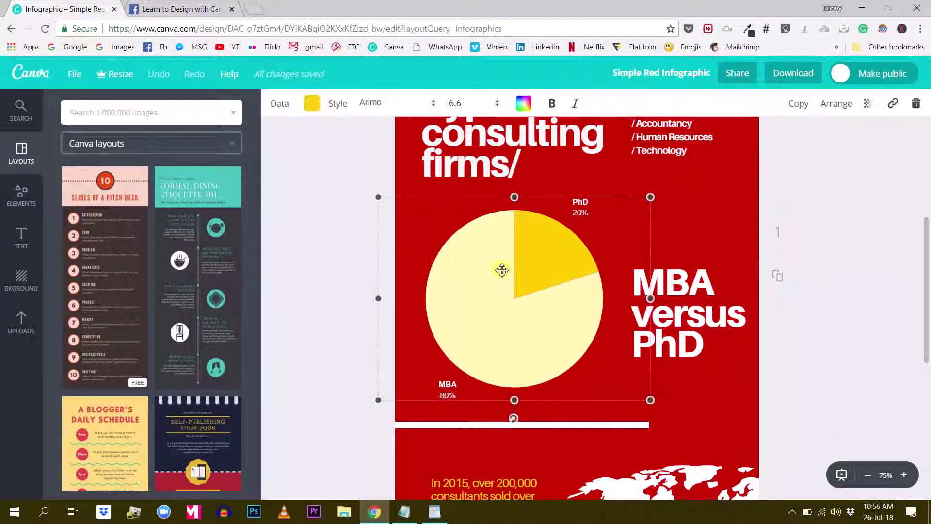
scroll(501, 270, "up", 1)
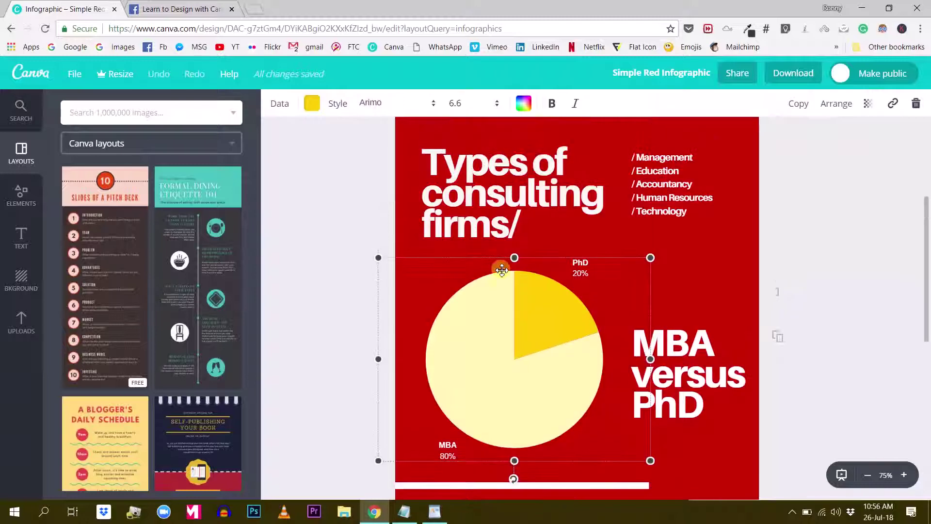
Show the pie chart's data (PhD 2, MBA 8) and bring Notepad's country list forward.
left_click(280, 104)
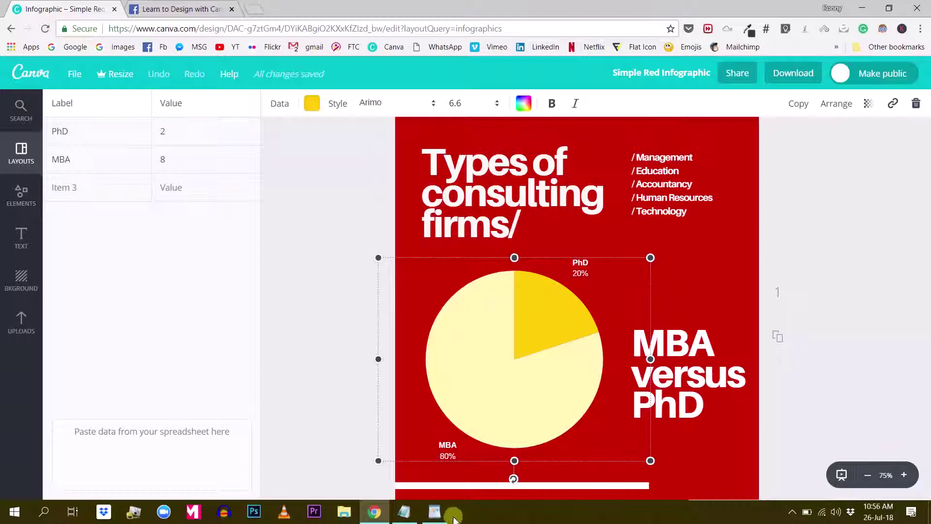
left_click(404, 512)
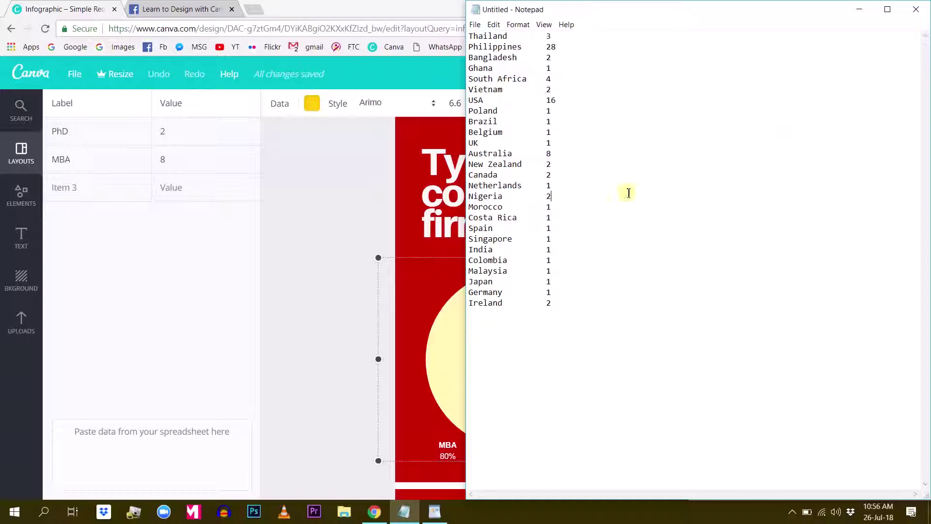
Return to the Canva design, then bring Notepad forward with the cursor after Nigeria.
left_click(297, 217)
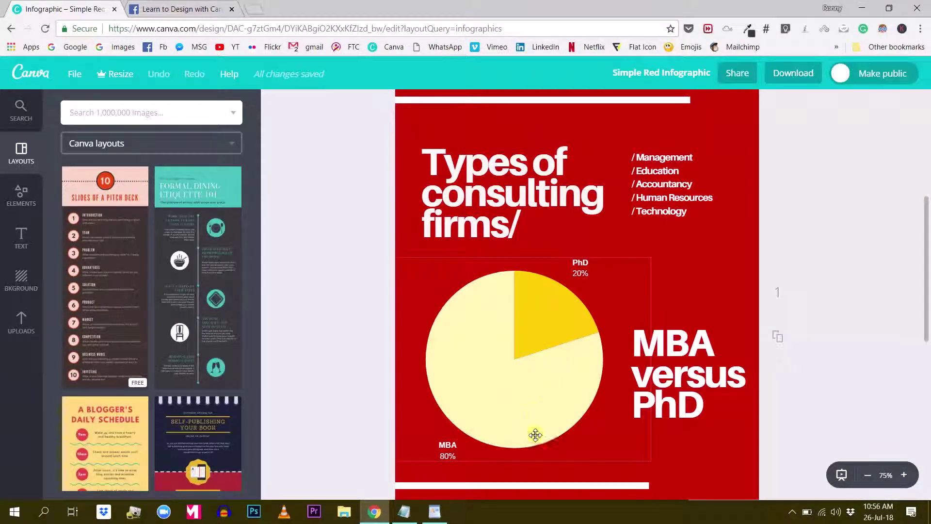
mouse_move(433, 517)
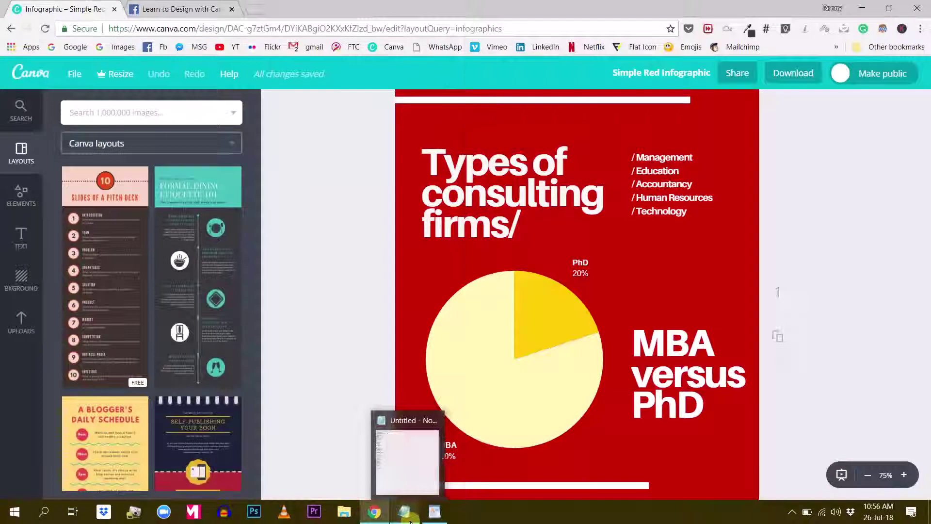
left_click(404, 512)
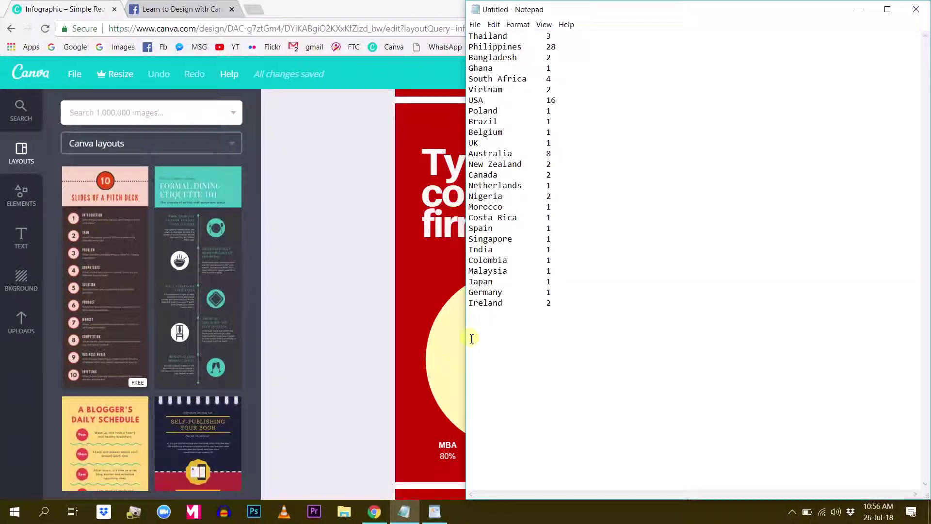
left_click(589, 193)
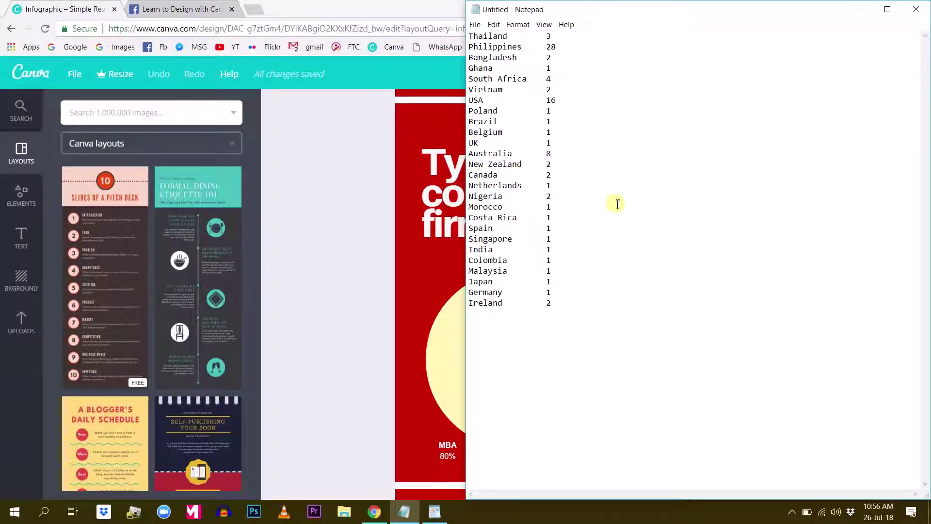